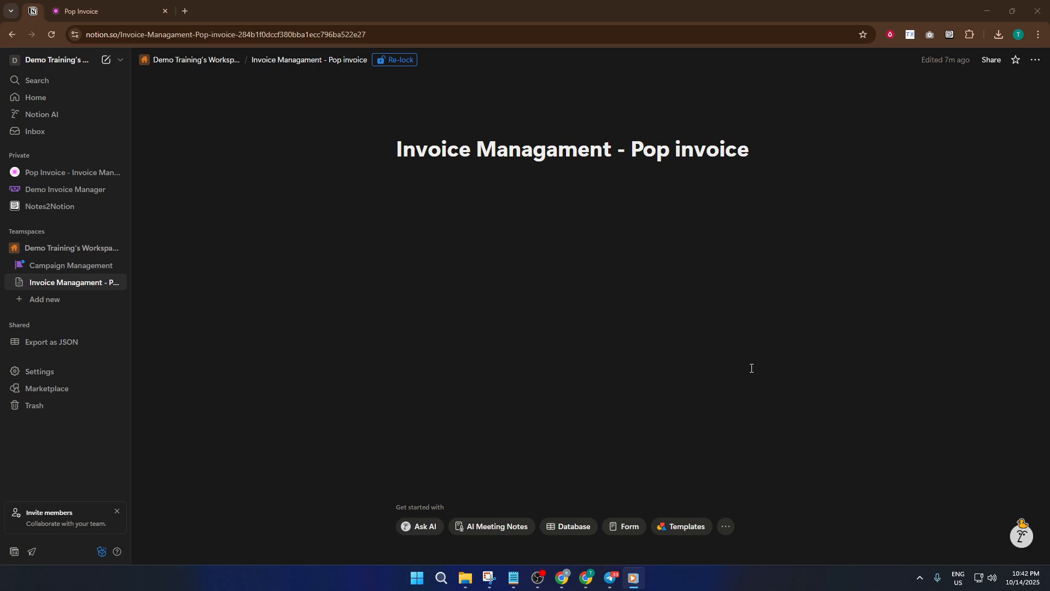
- Open the template marketplace and search it for "invoice manager"
click(120, 60)
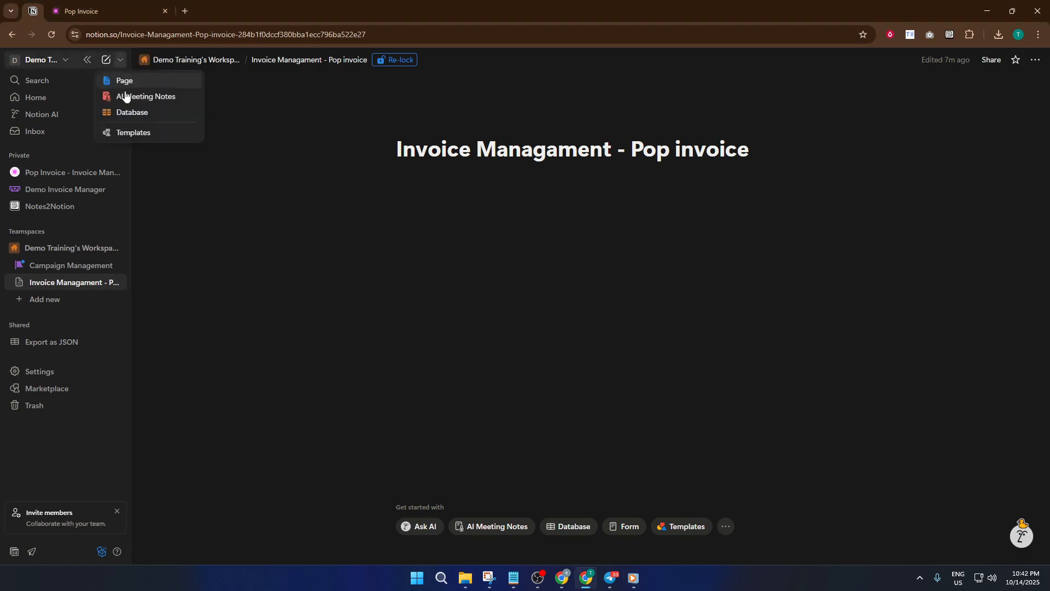
click(149, 134)
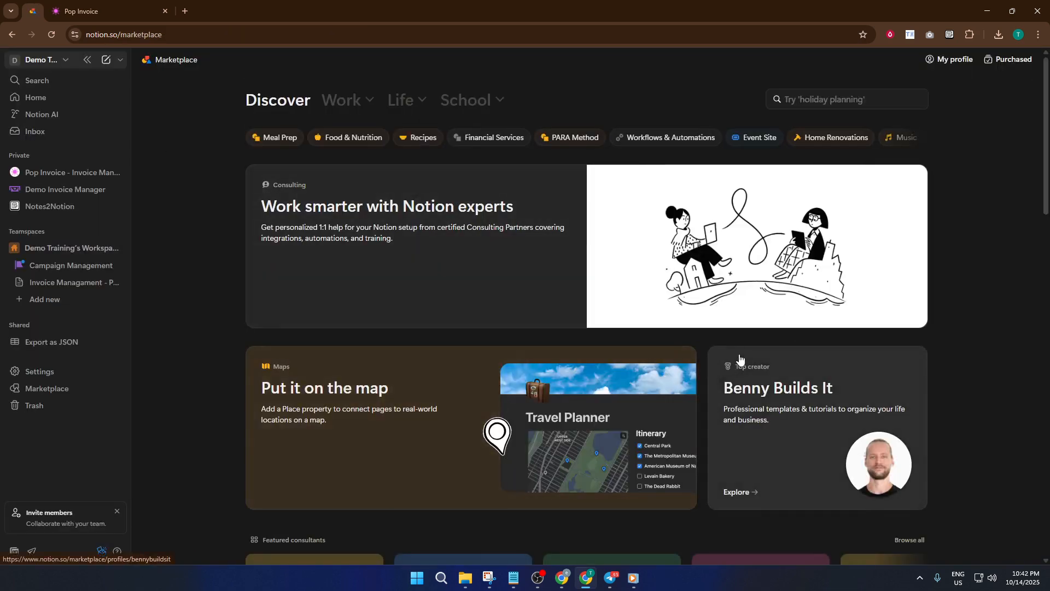
scroll(761, 344, down, 2)
scroll(754, 345, up, 2)
click(889, 103)
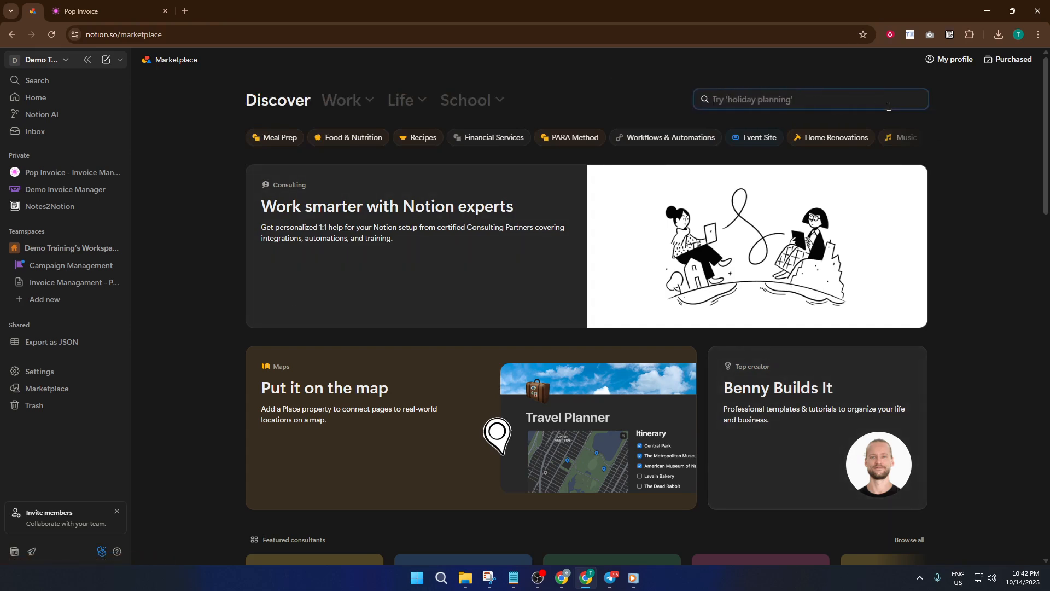
text(invoice manager)
key(Return)
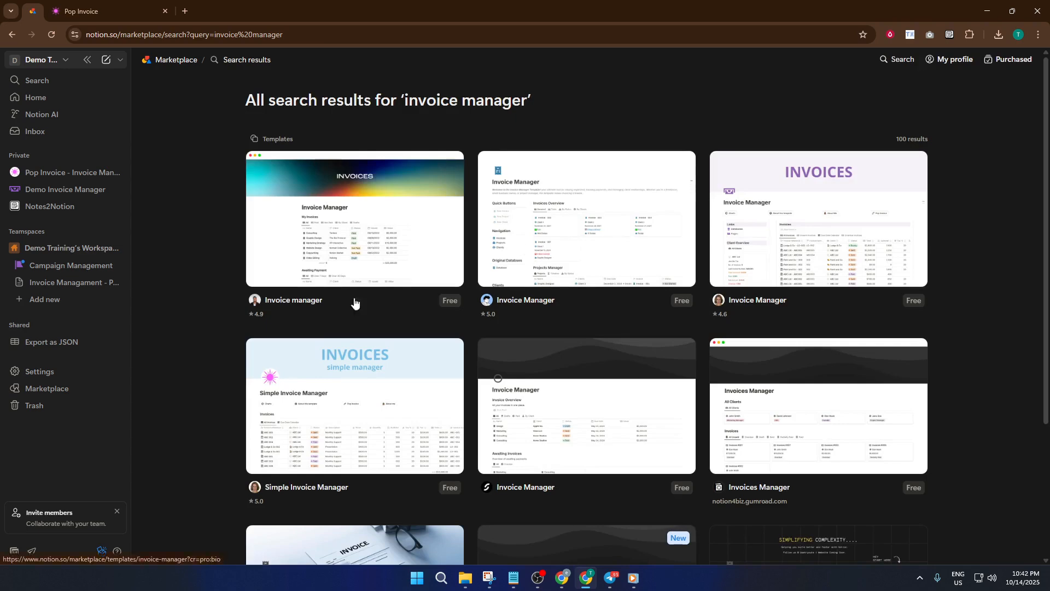
- Browse the template results and open the Invoice Manager template with the purple INVOICES cover
scroll(383, 317, down, 2)
scroll(827, 179, up, 1)
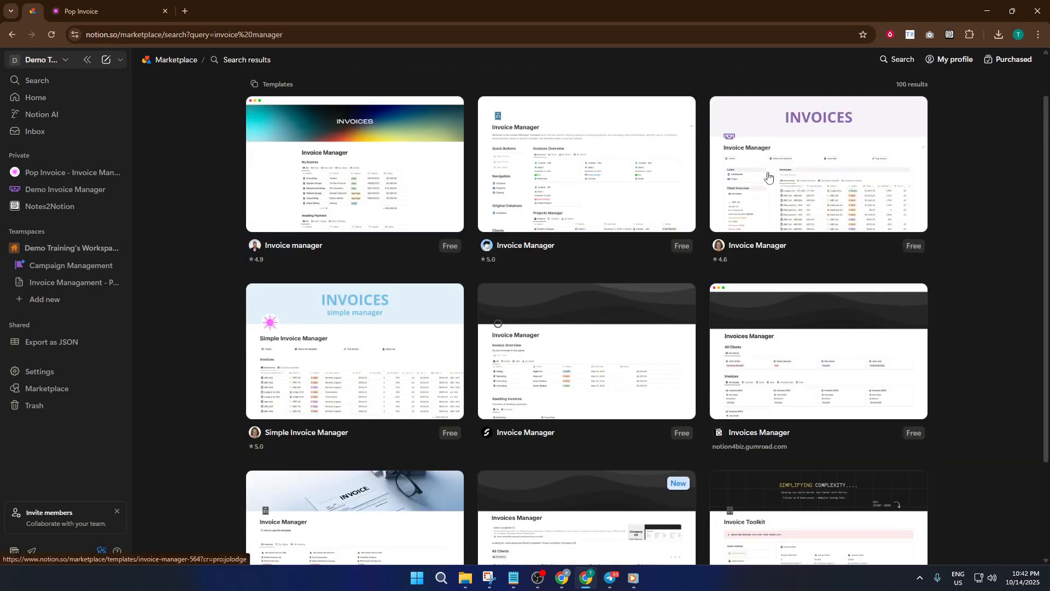
click(816, 175)
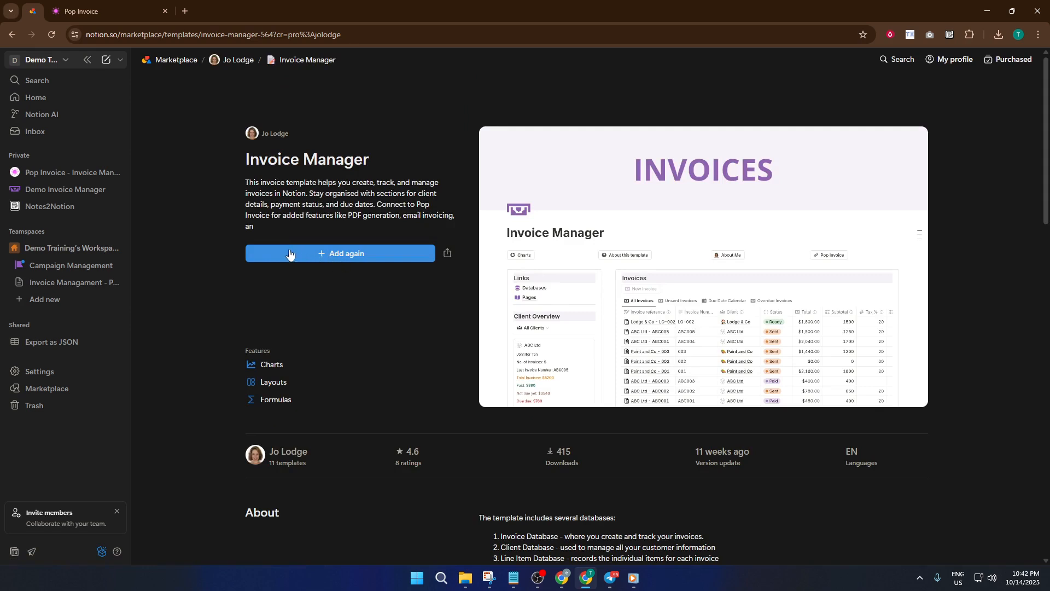
- Open the Demo Invoice Manager page and examine its client overview and Invoices table
click(44, 190)
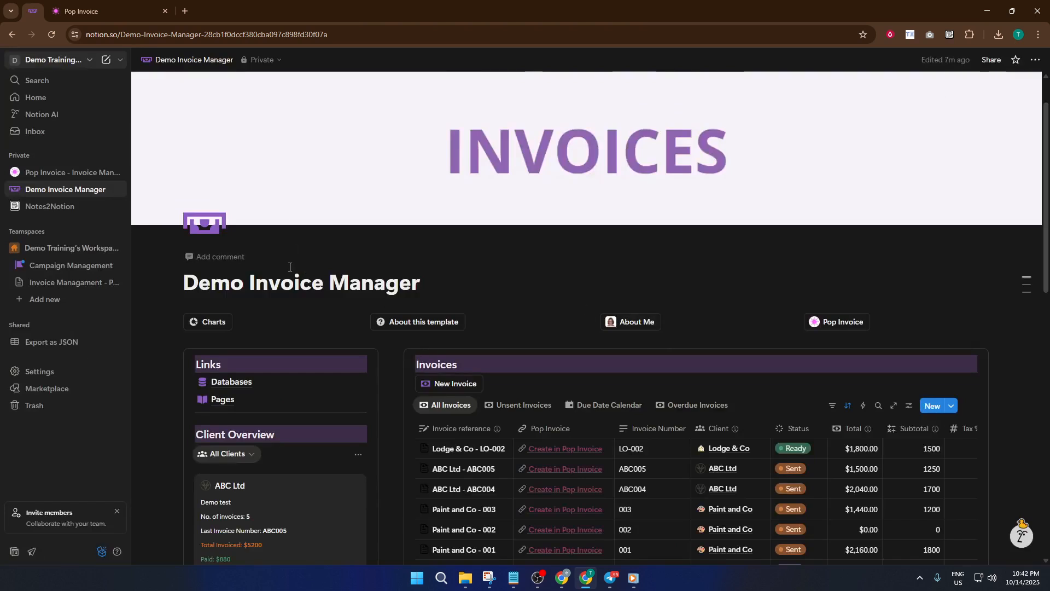
scroll(511, 257, down, 1)
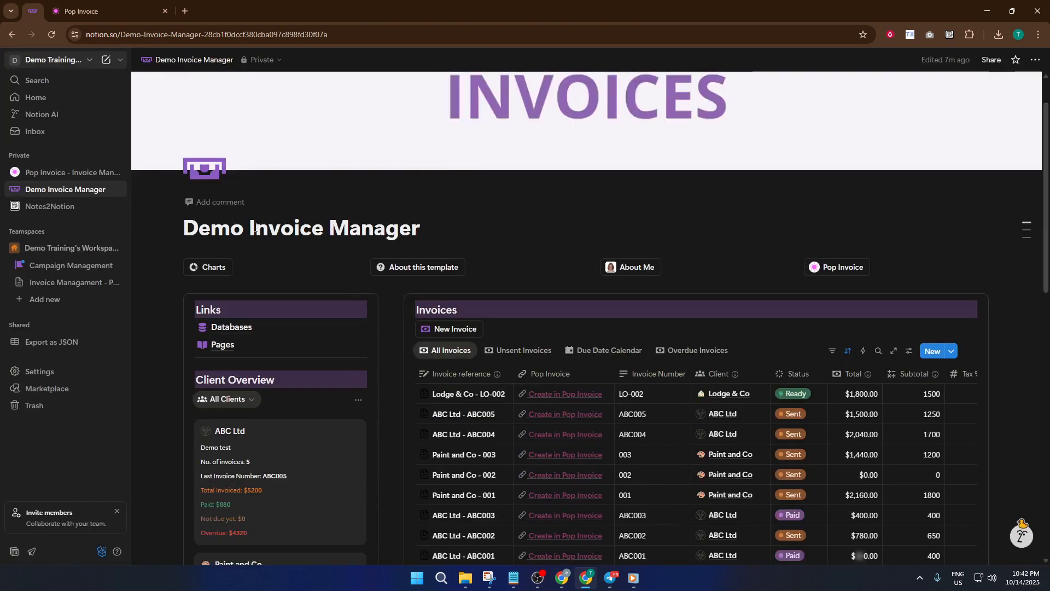
scroll(357, 236, down, 4)
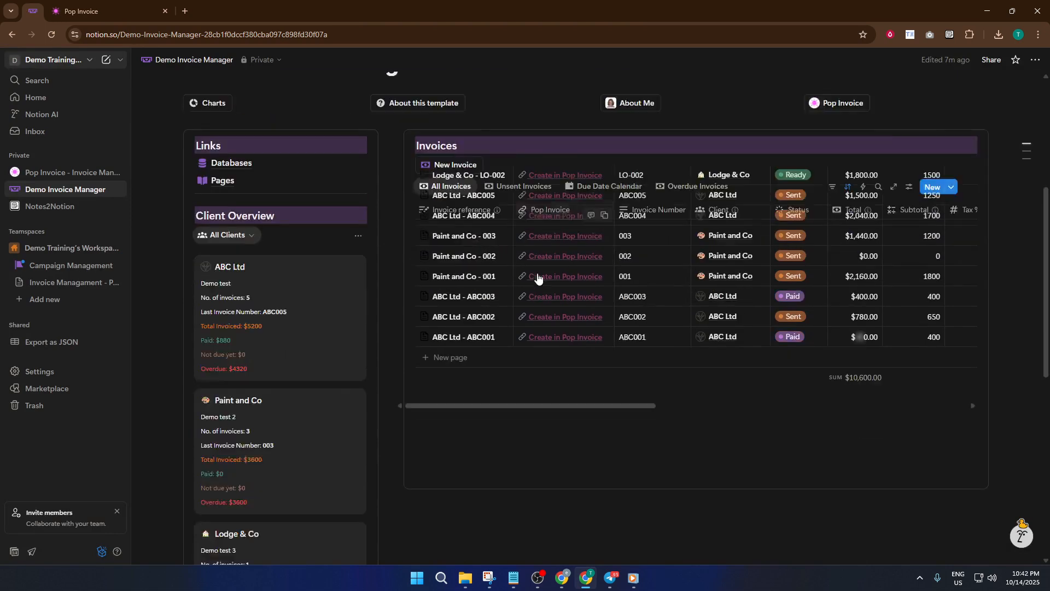
scroll(476, 213, up, 1)
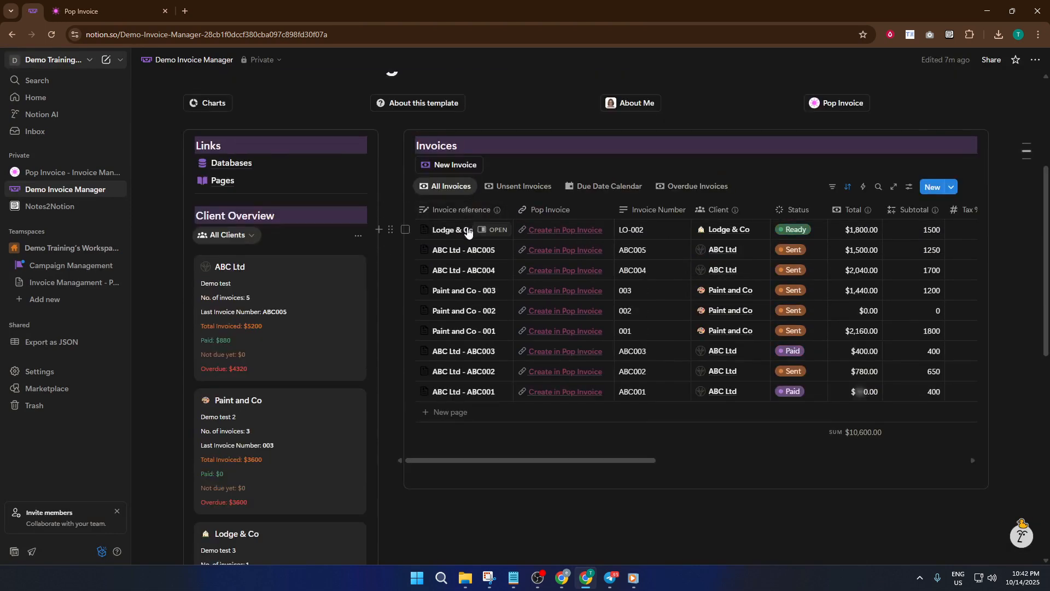
scroll(357, 246, down, 1)
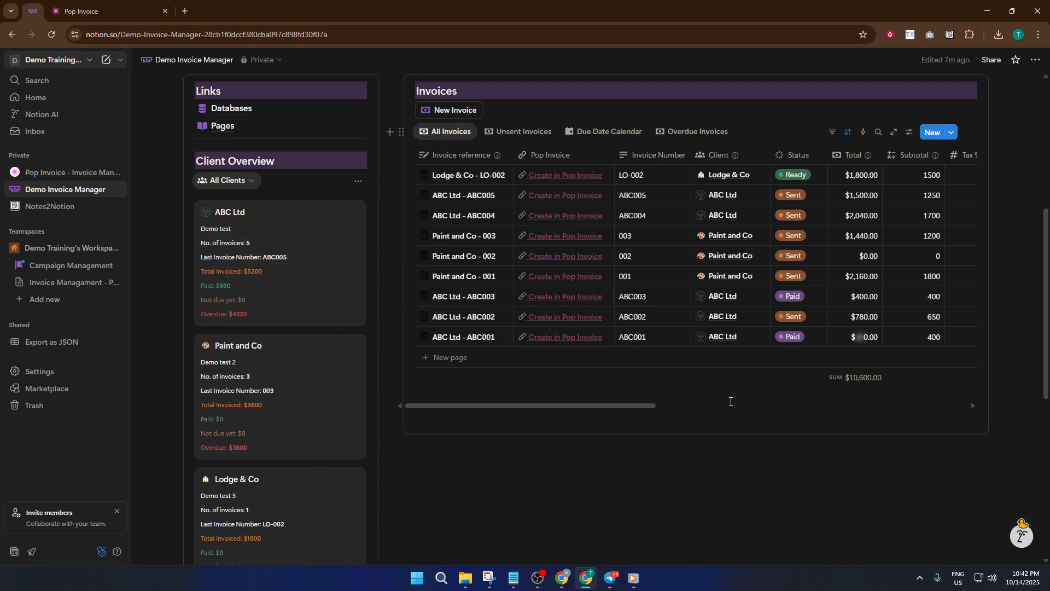
scroll(729, 402, up, 2)
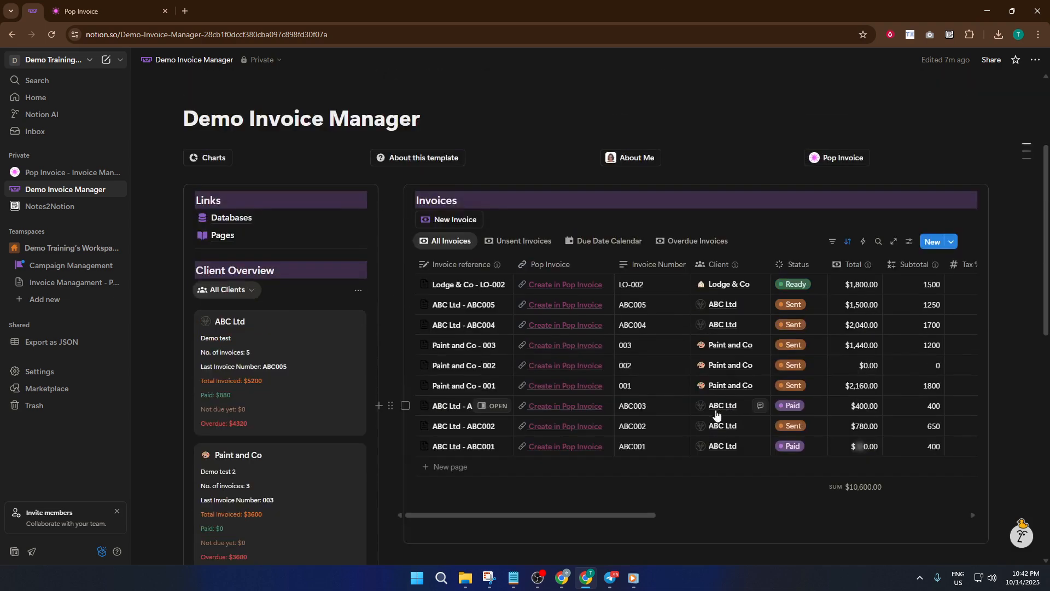
scroll(711, 419, up, 2)
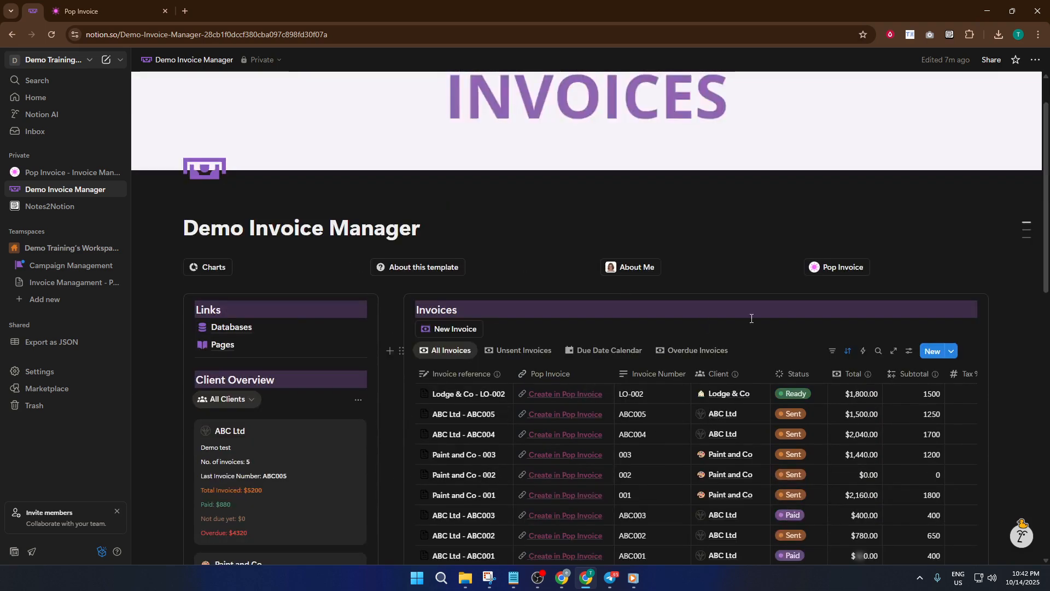
scroll(588, 293, down, 2)
scroll(588, 297, down, 1)
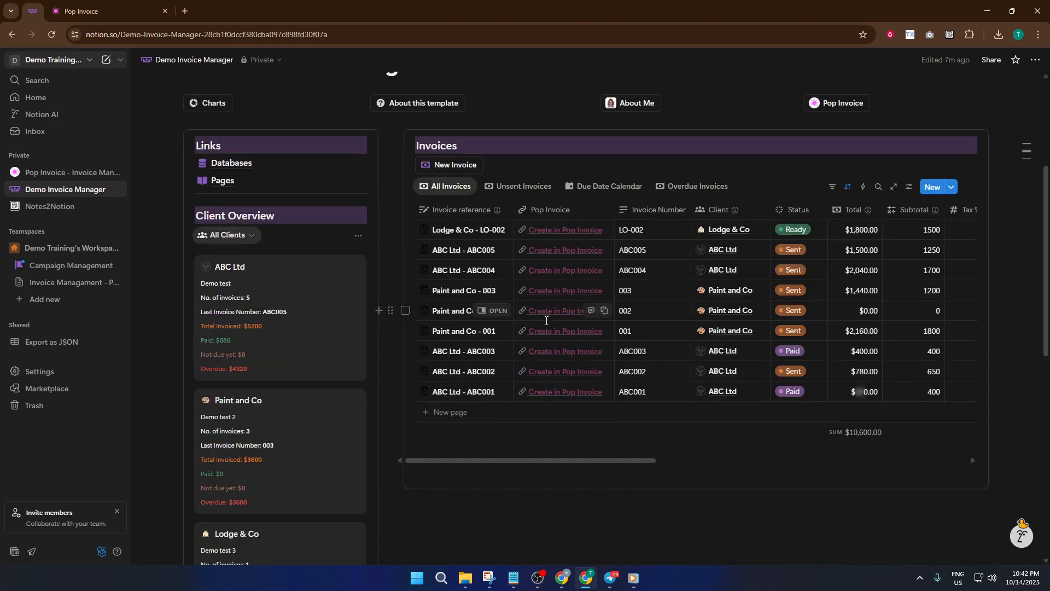
- Add a new invoice entry at the end of the Invoices table and name it "Demo test"
click(452, 420)
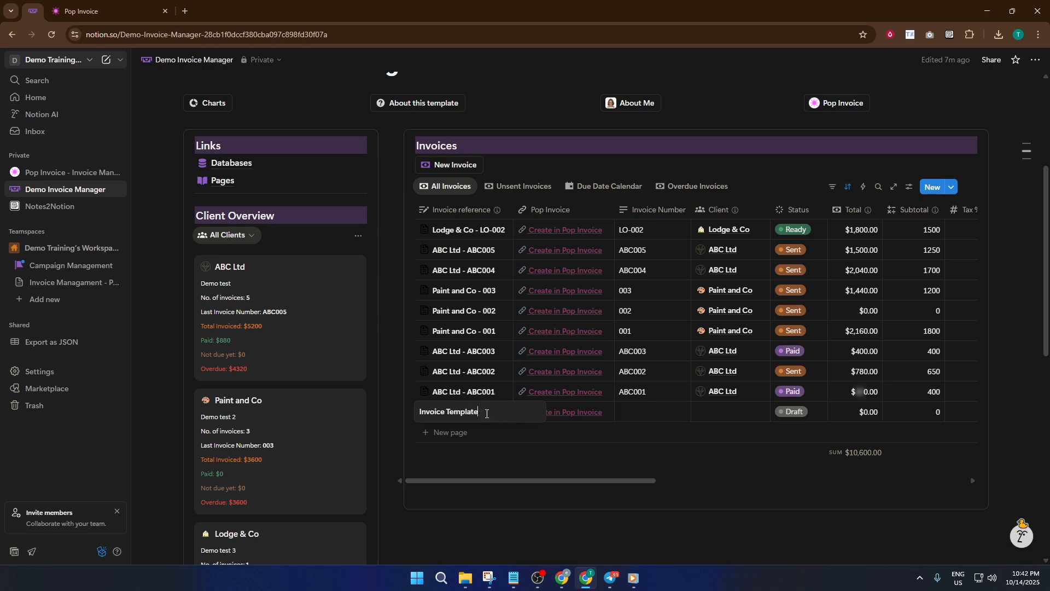
triple_click(461, 419)
text(DEmo)
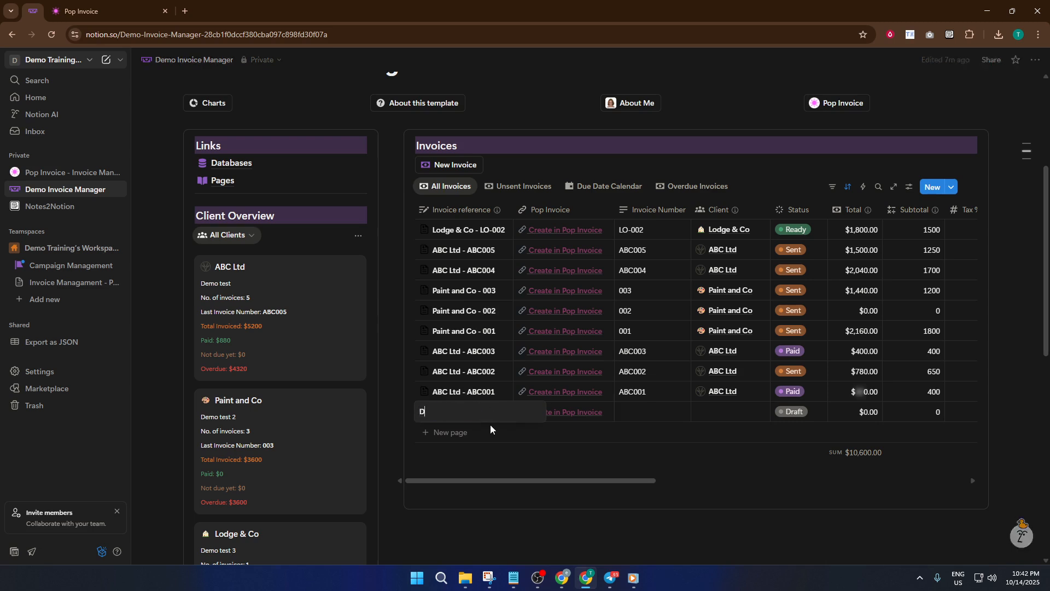
key(BackSpace)
key(BackSpace)
key(BackSpace)
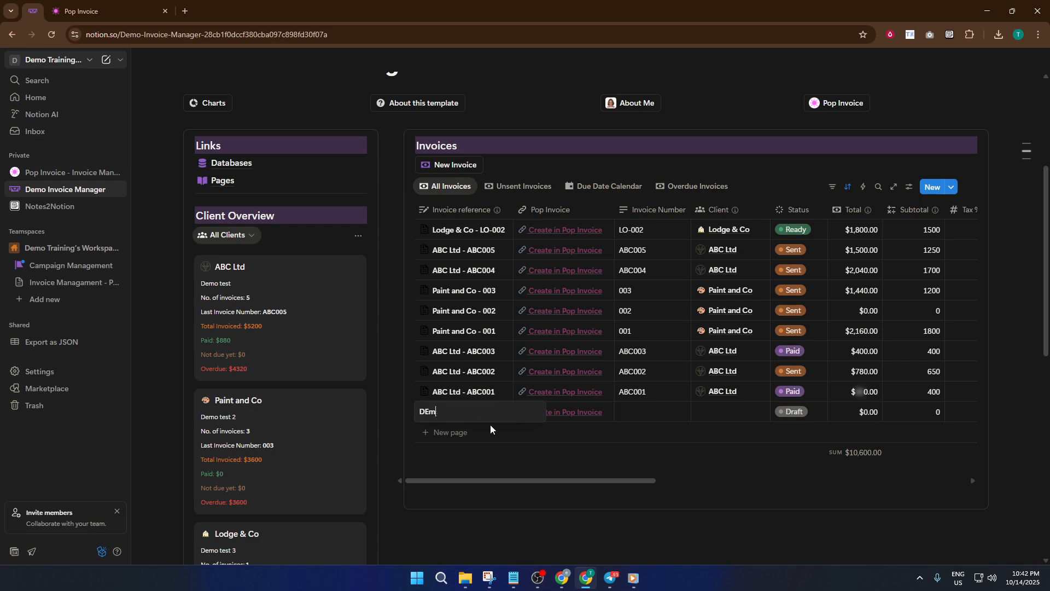
text(emo test)
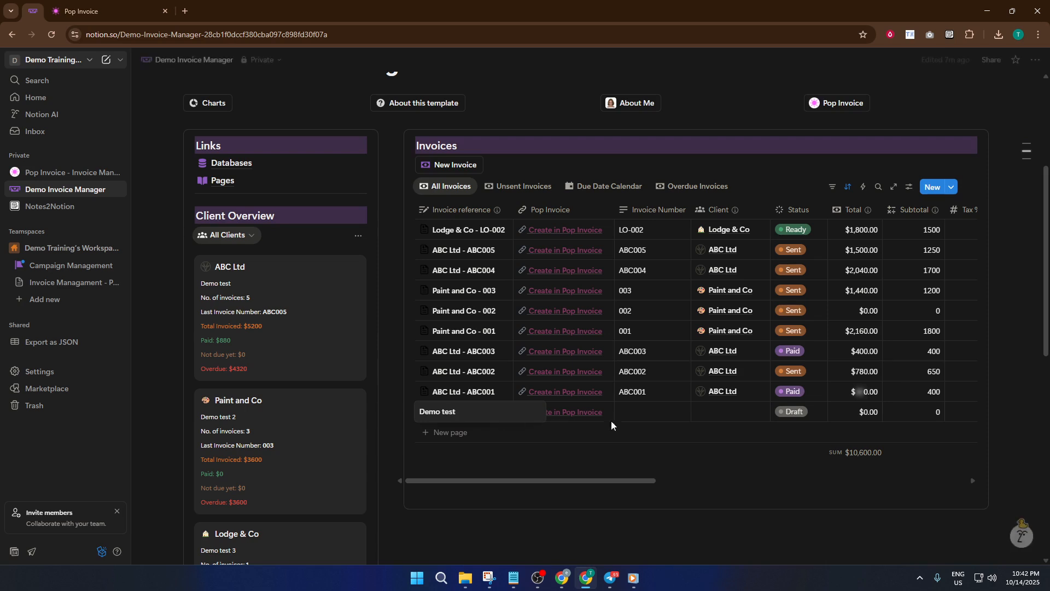
- Set the Demo test invoice's number to ABC004, reusing the number format of the ABC001 entry
click(635, 410)
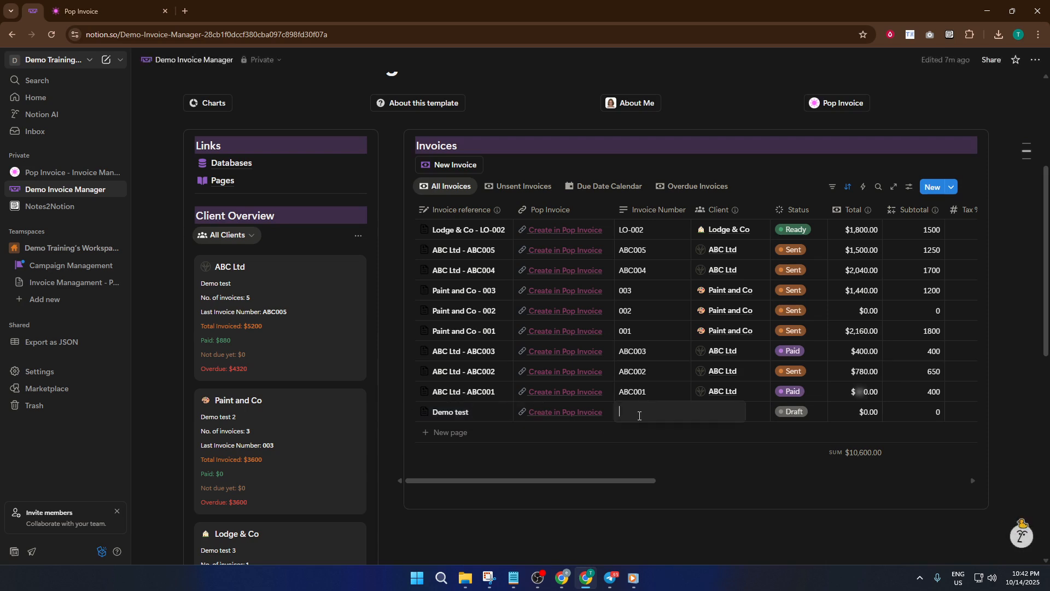
key(Escape)
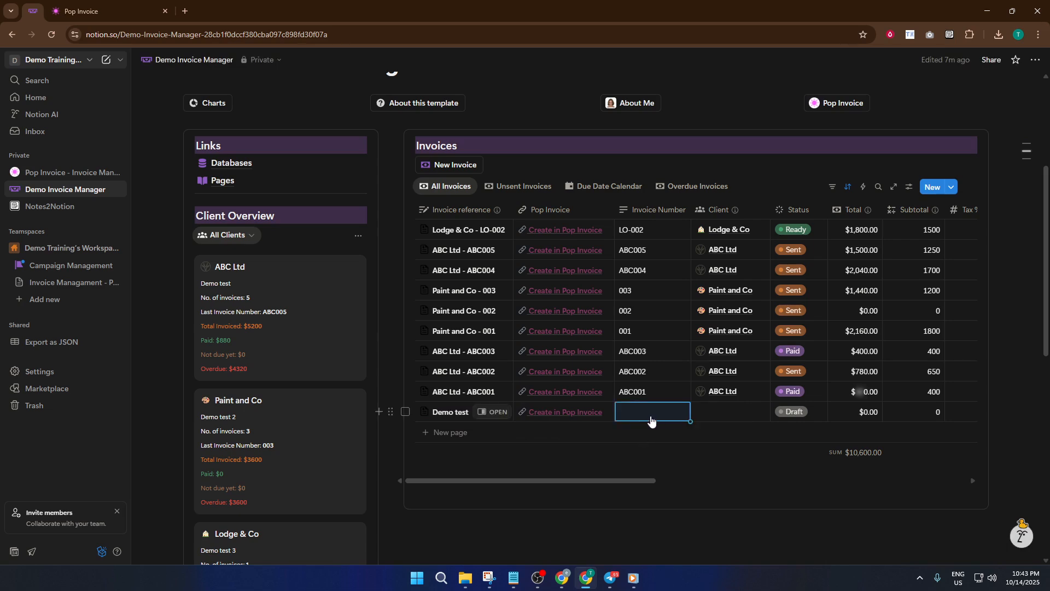
click(651, 420)
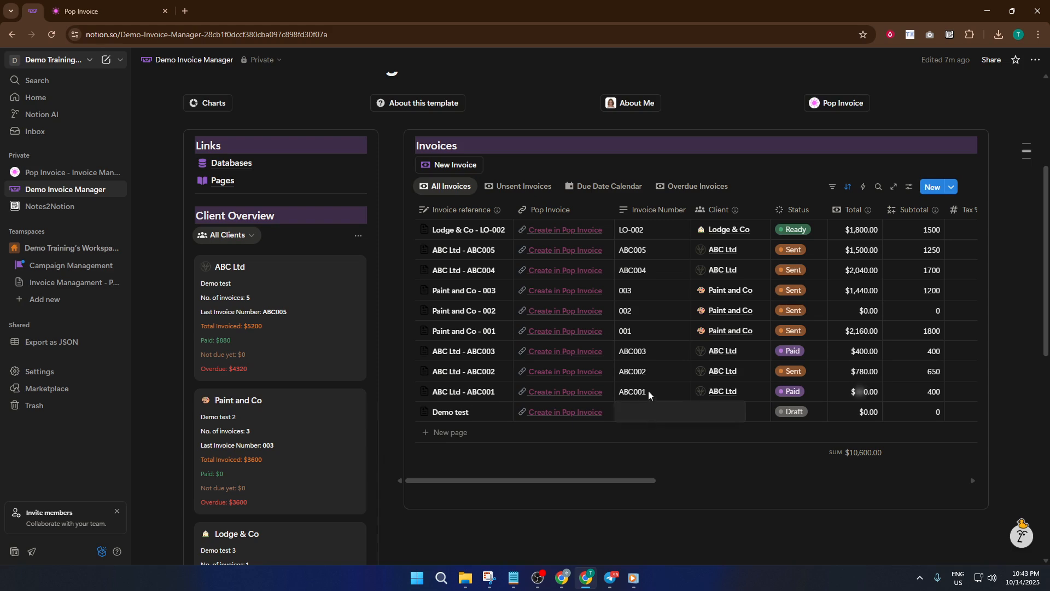
click(635, 393)
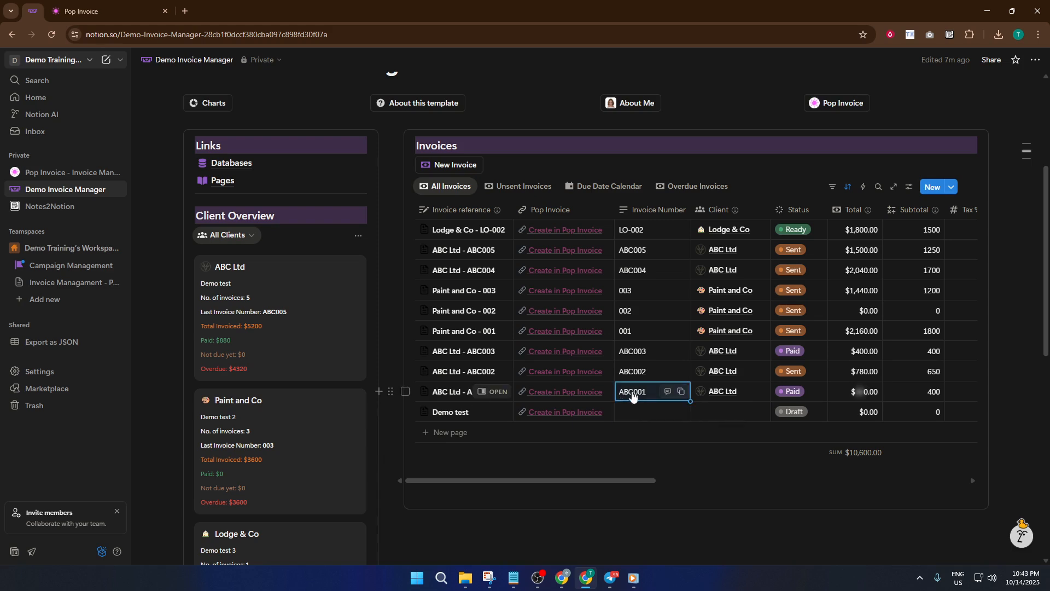
double_click(633, 392)
key(ctrl+c)
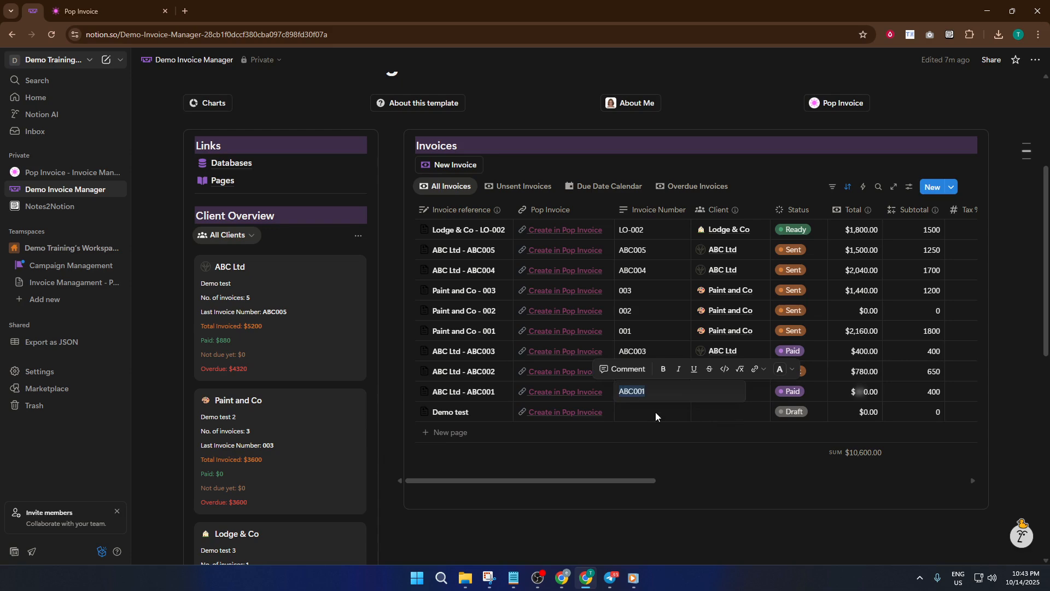
click(655, 416)
key(ctrl+v)
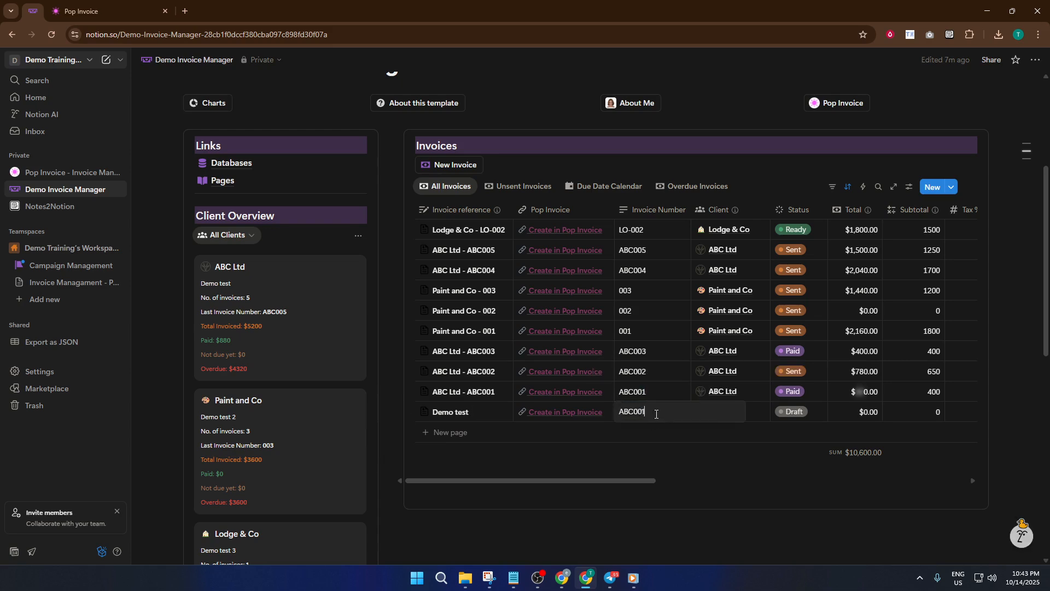
key(BackSpace)
text(4)
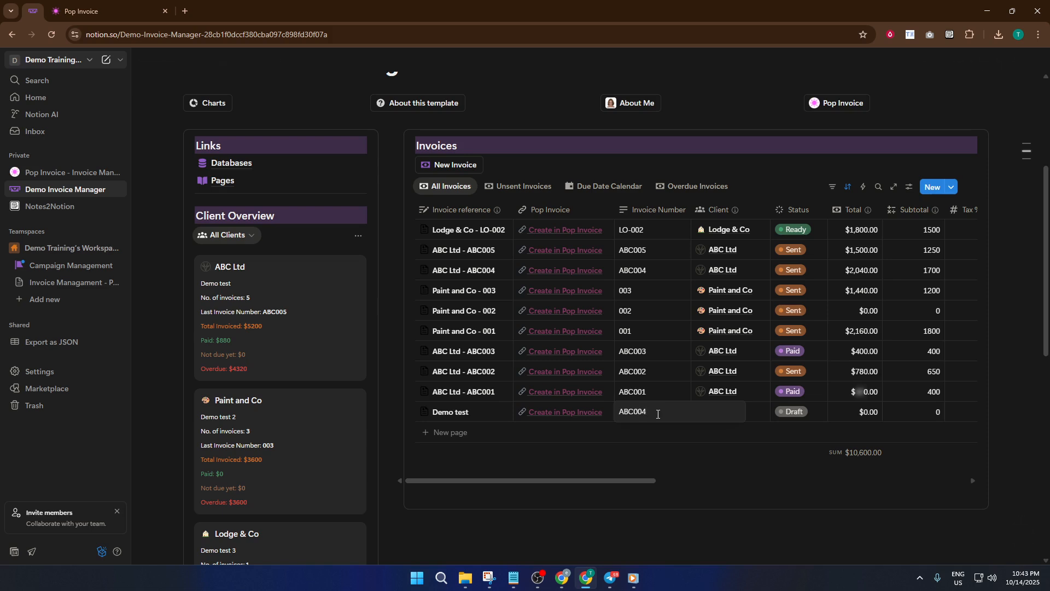
key(Return)
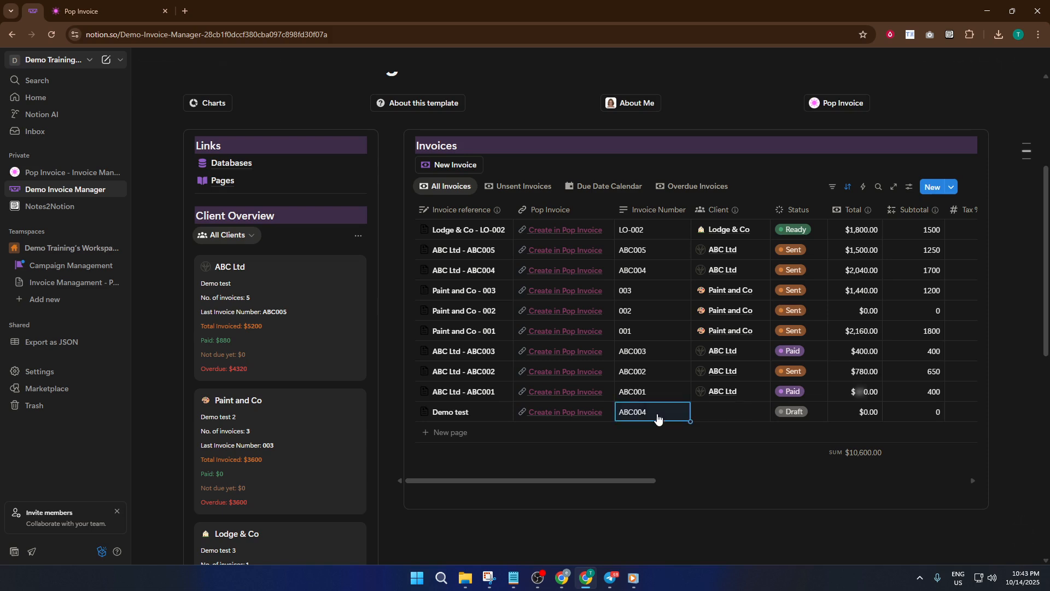
- Link the Demo test invoice to the client ABC Ltd and set its status to Paid
click(714, 412)
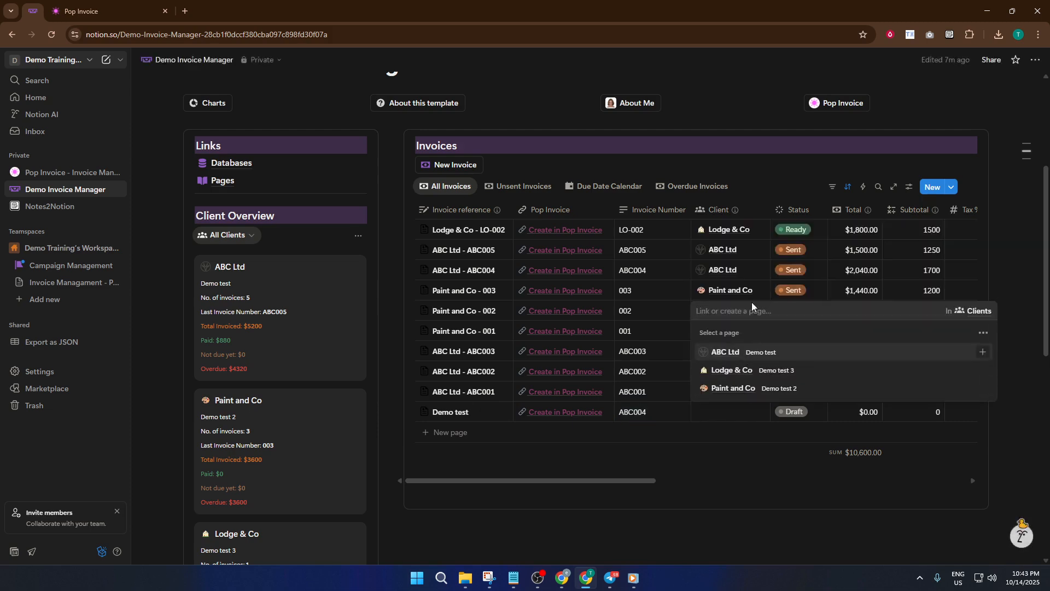
click(748, 353)
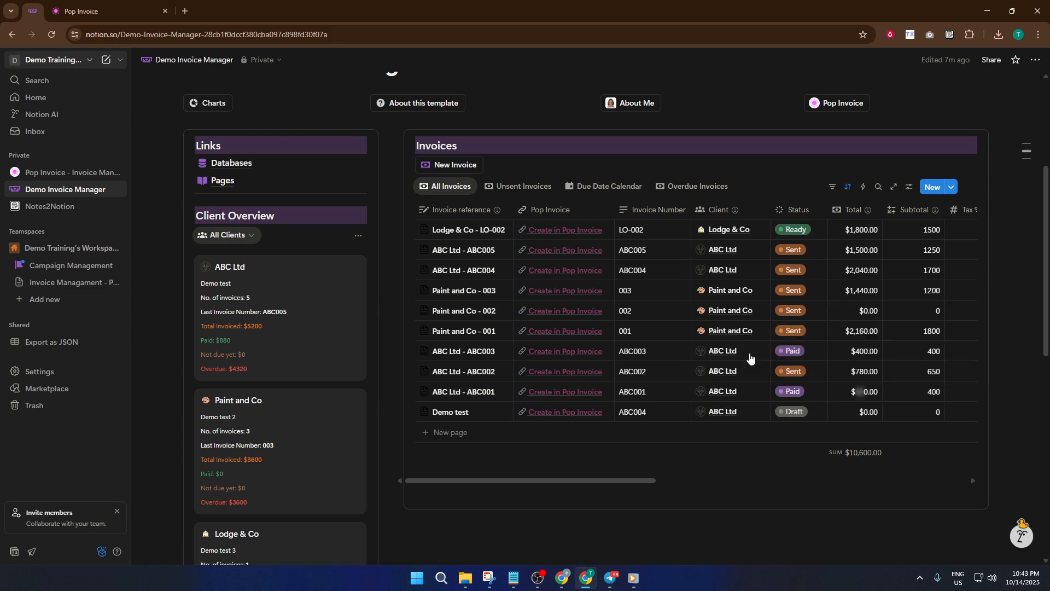
click(799, 420)
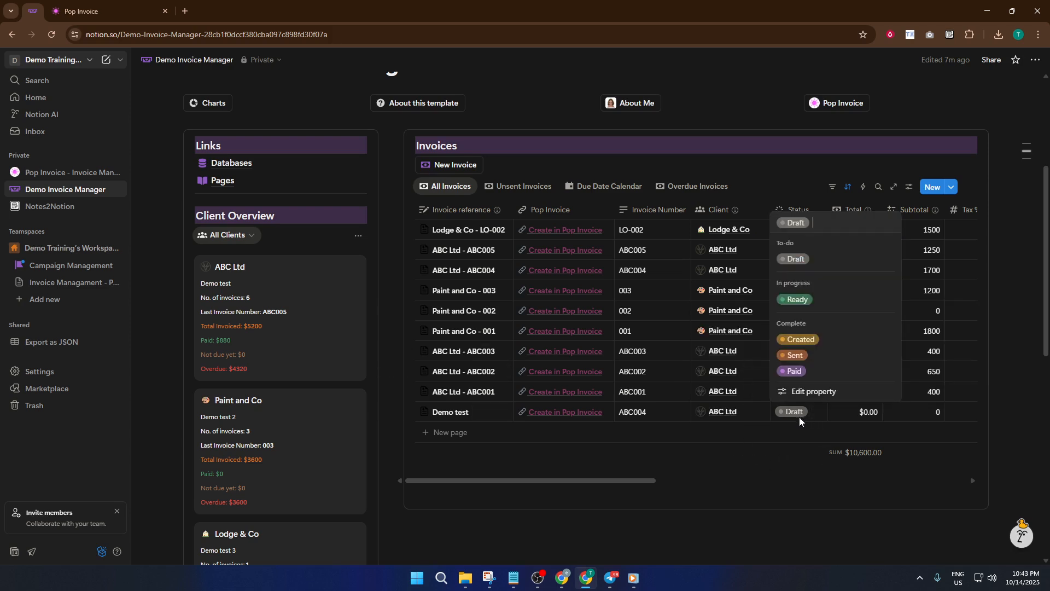
click(796, 372)
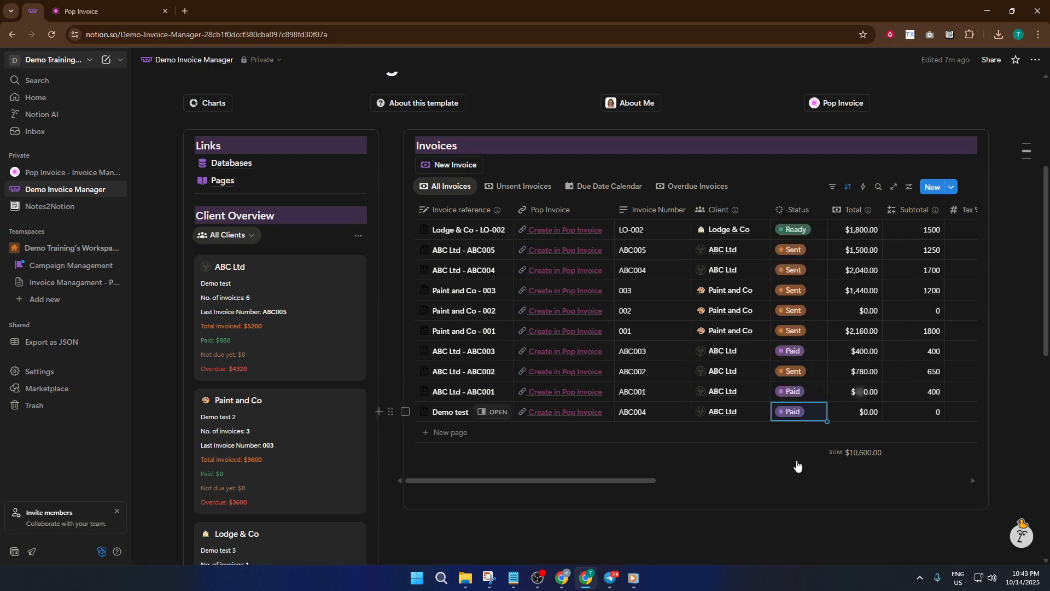
click(866, 420)
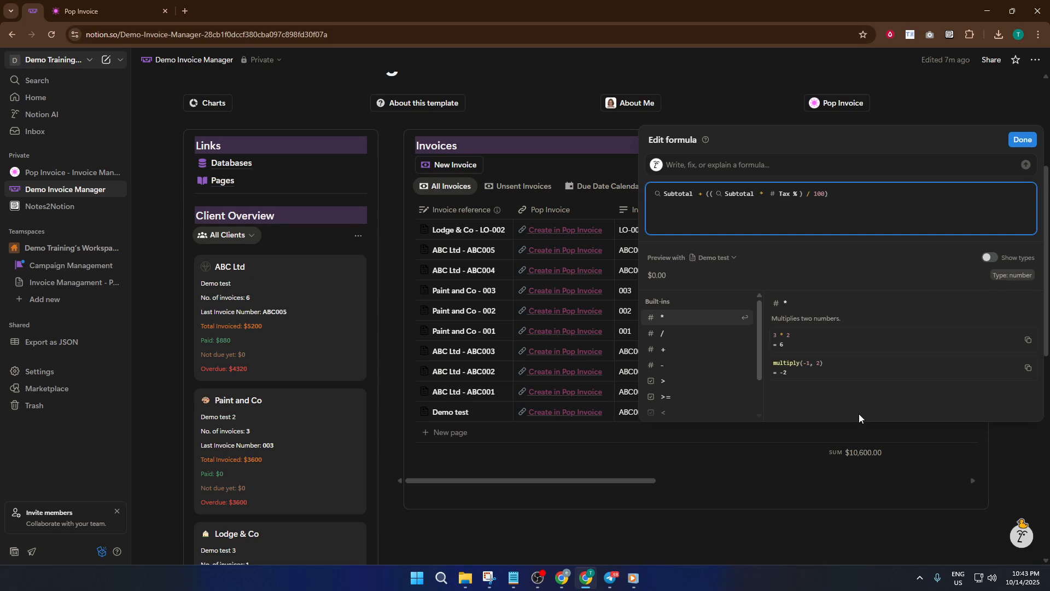
click(780, 477)
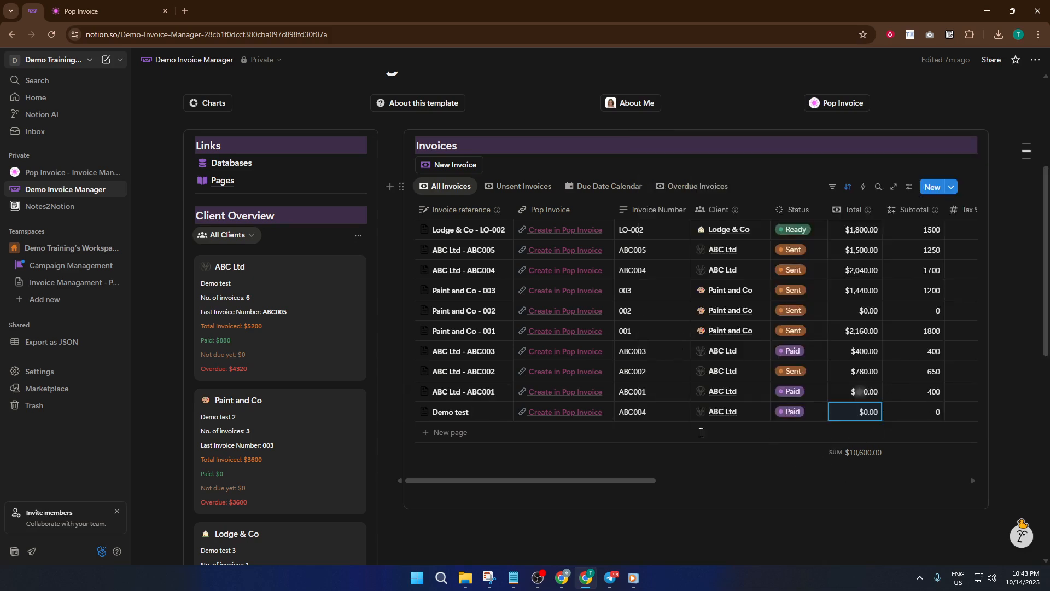
- Switch to the Pop Invoice web app through its website login and start a new invoice
scroll(804, 438, up, 2)
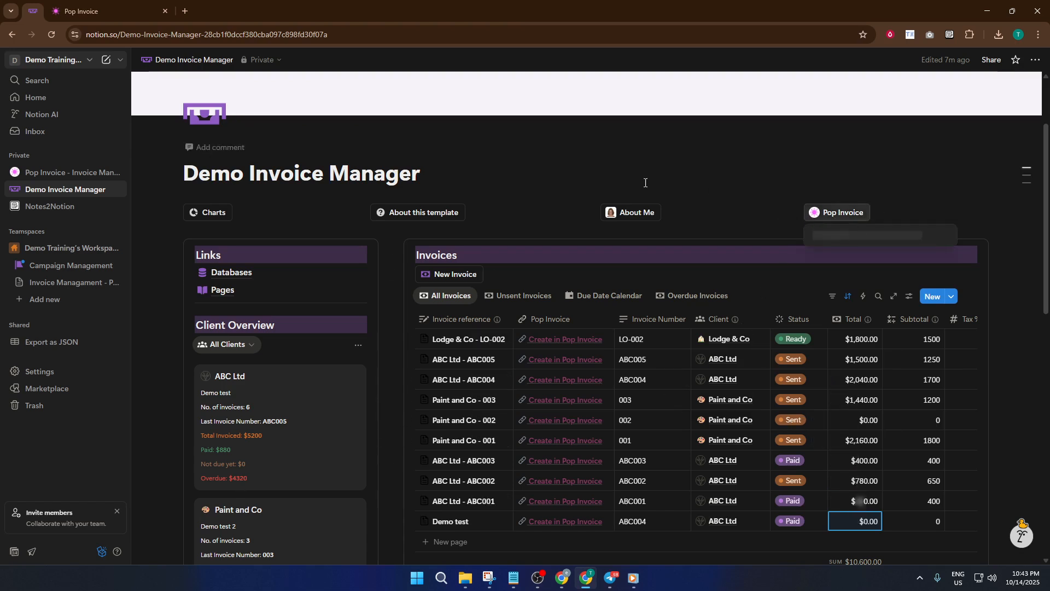
click(845, 213)
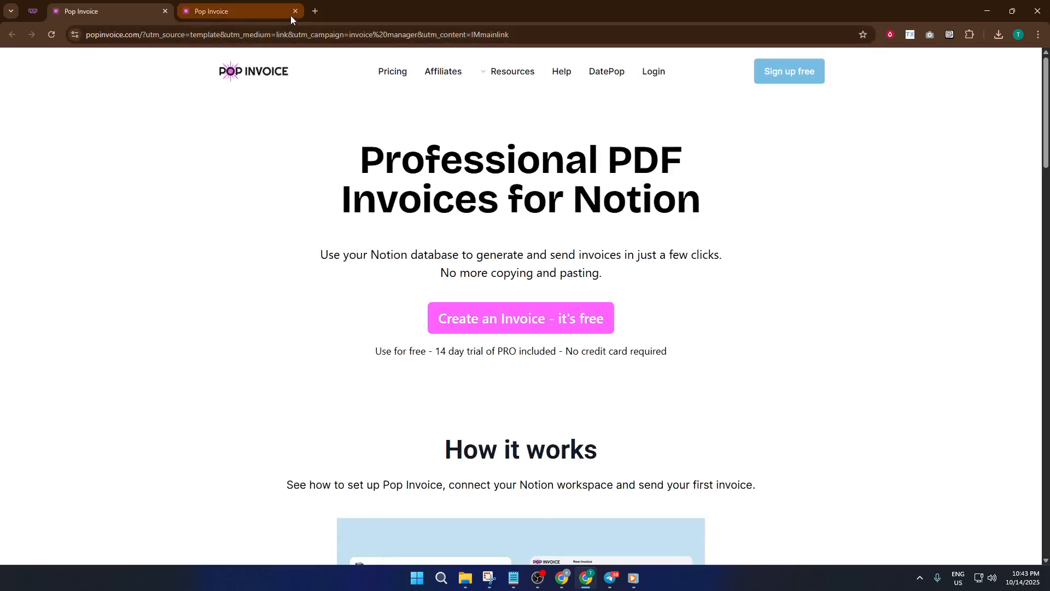
click(293, 13)
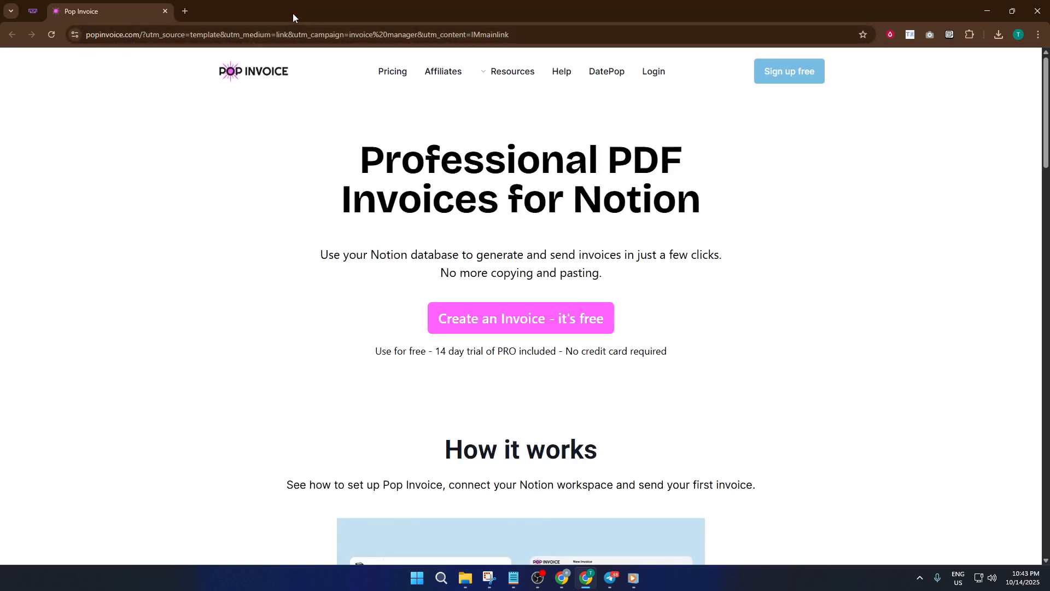
click(655, 80)
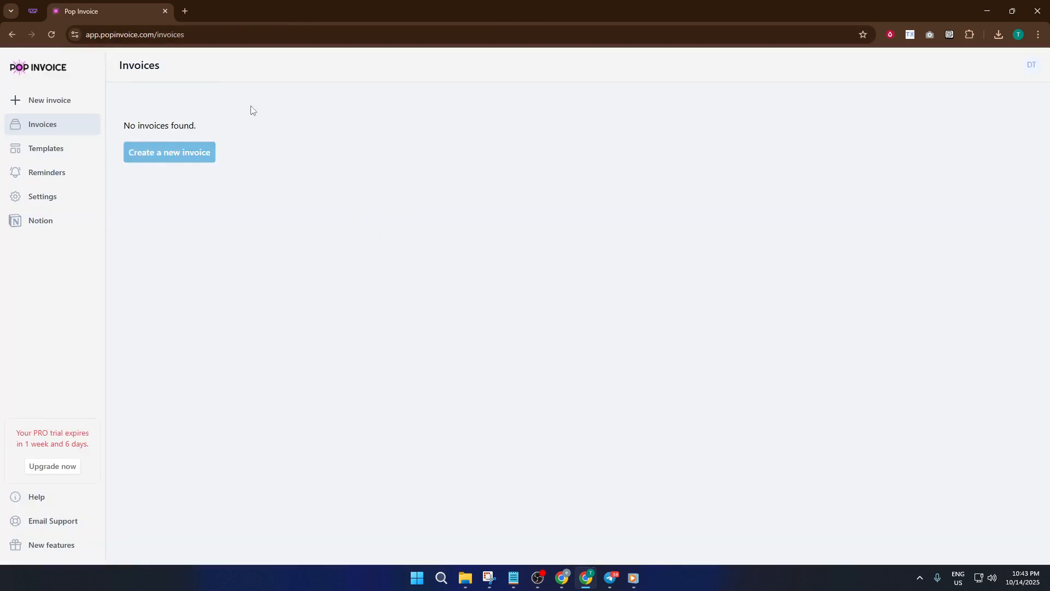
click(176, 153)
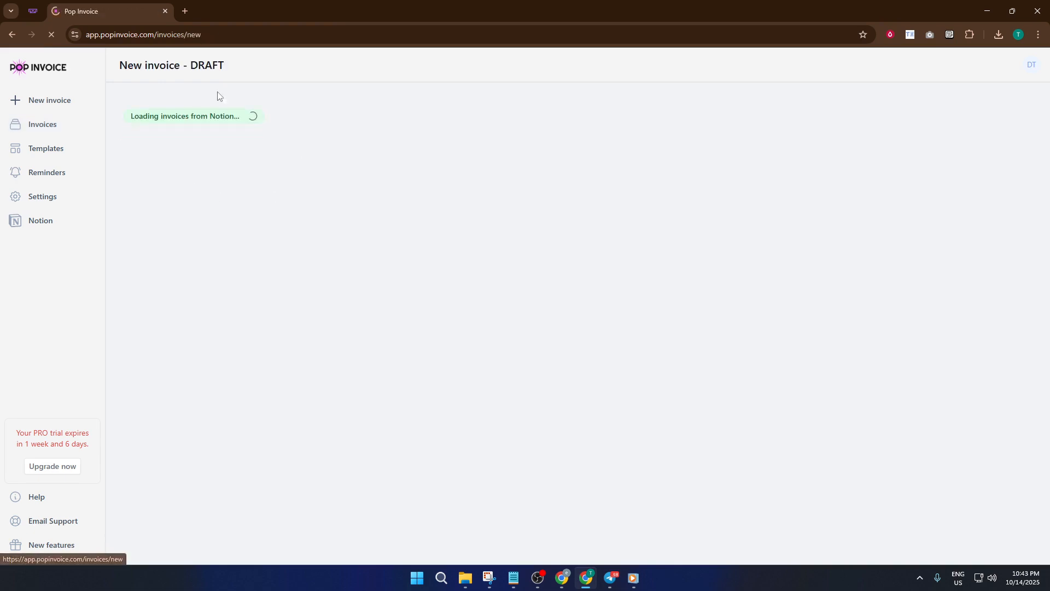